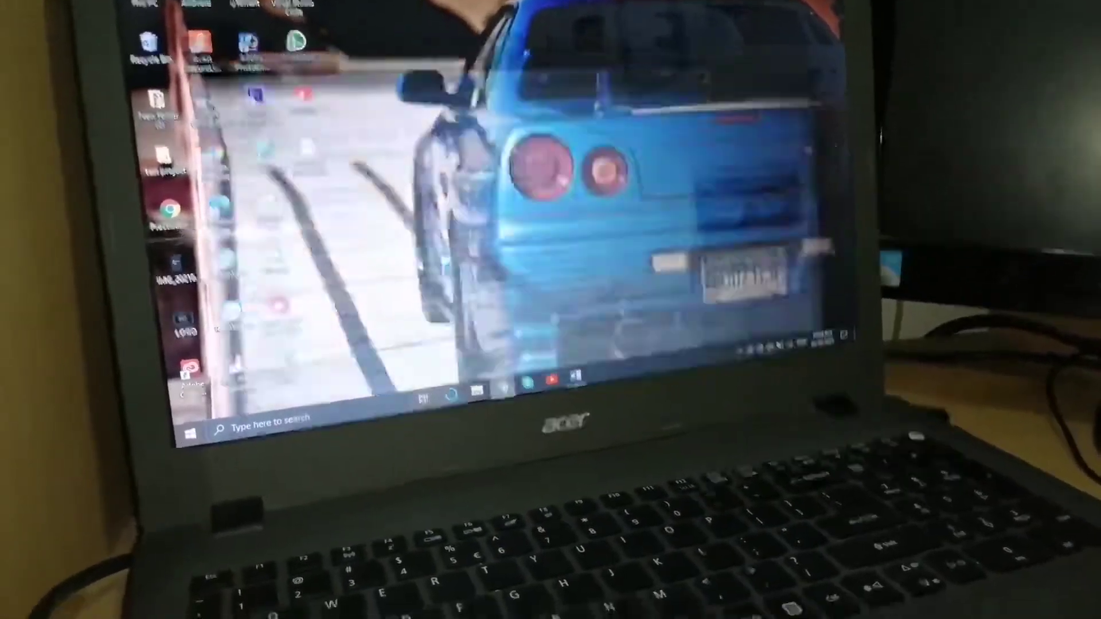
# Bring Chrome forward showing the Wikipedia Nissan Skyline GT-R article
pyautogui.click(498, 412)
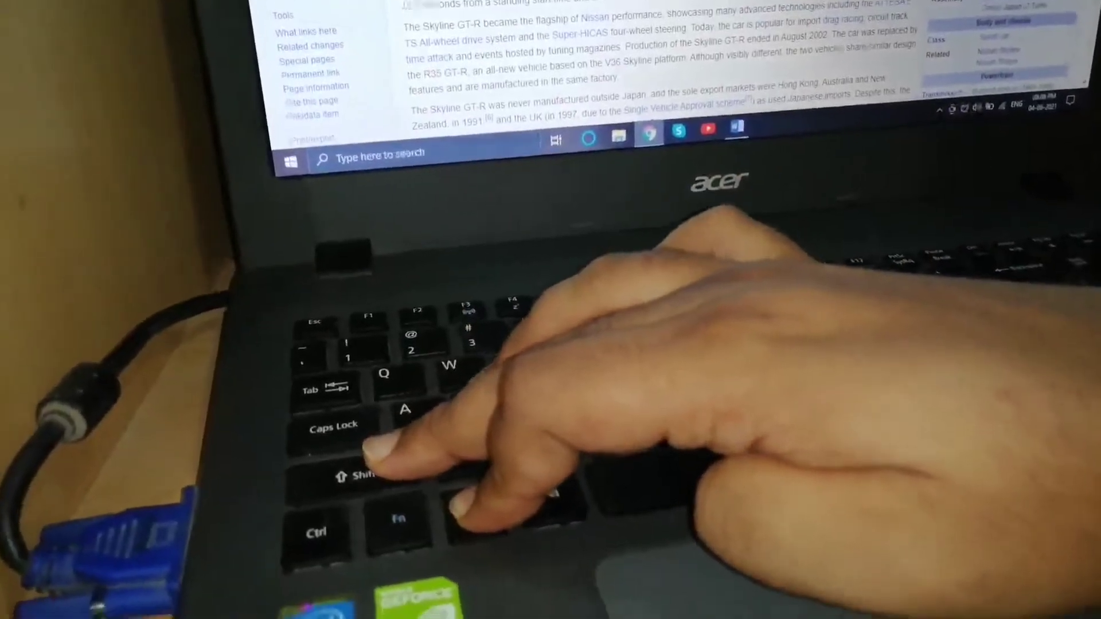
# Snip the Nissan Skyline GT-R article, then switch to the Mitsubishi Lancer Evolution X tab
pyautogui.press('super+shift+s')
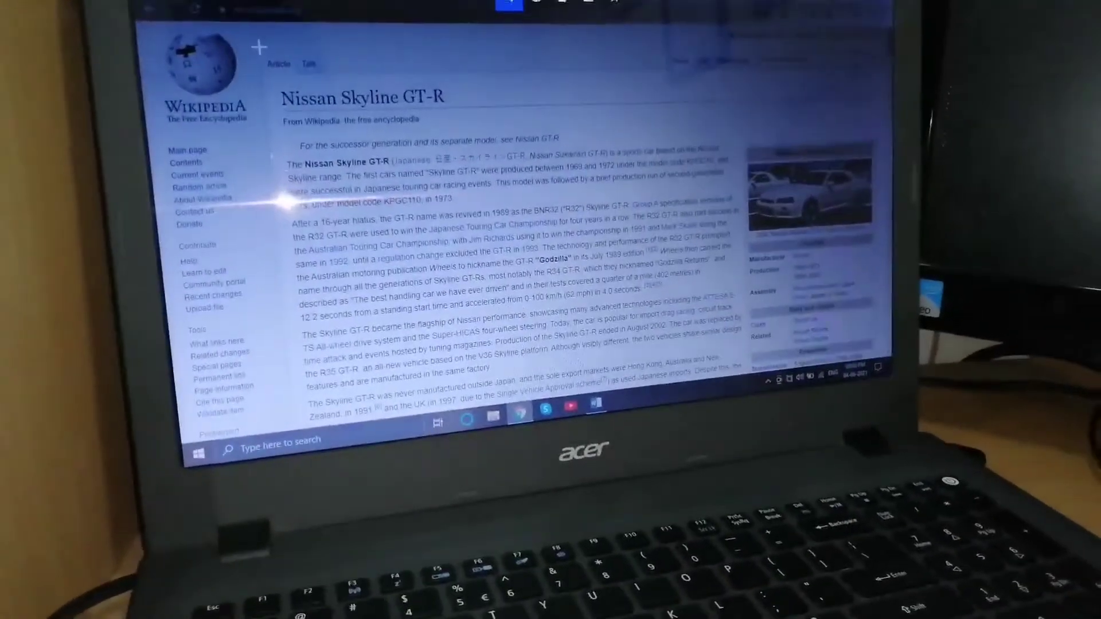
pyautogui.moveTo(259, 47); pyautogui.dragTo(644, 339)
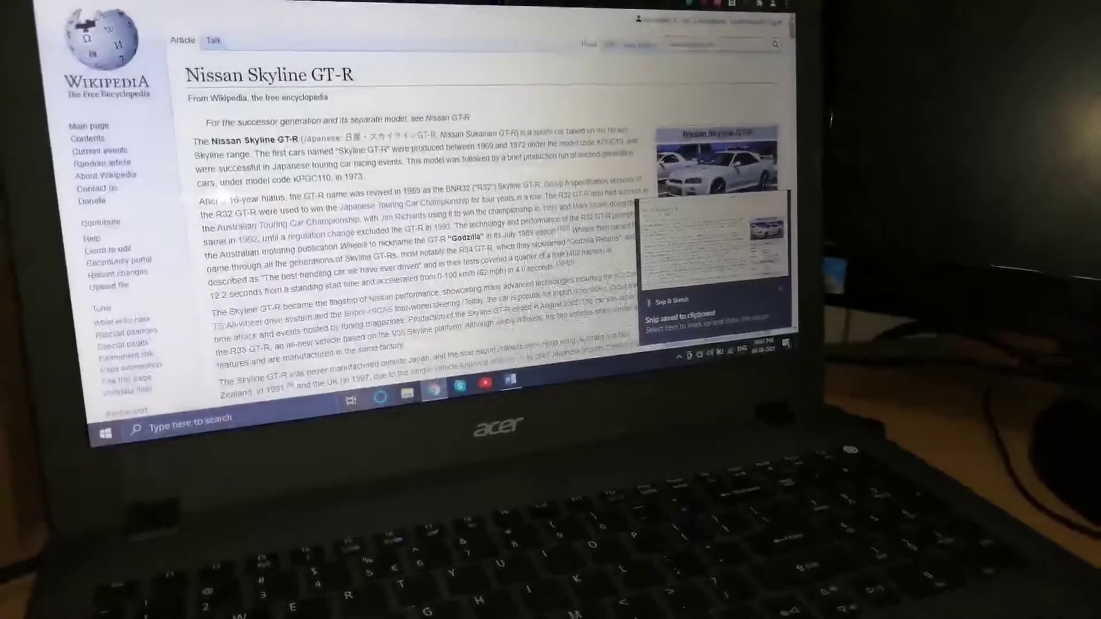
pyautogui.click(465, 45)
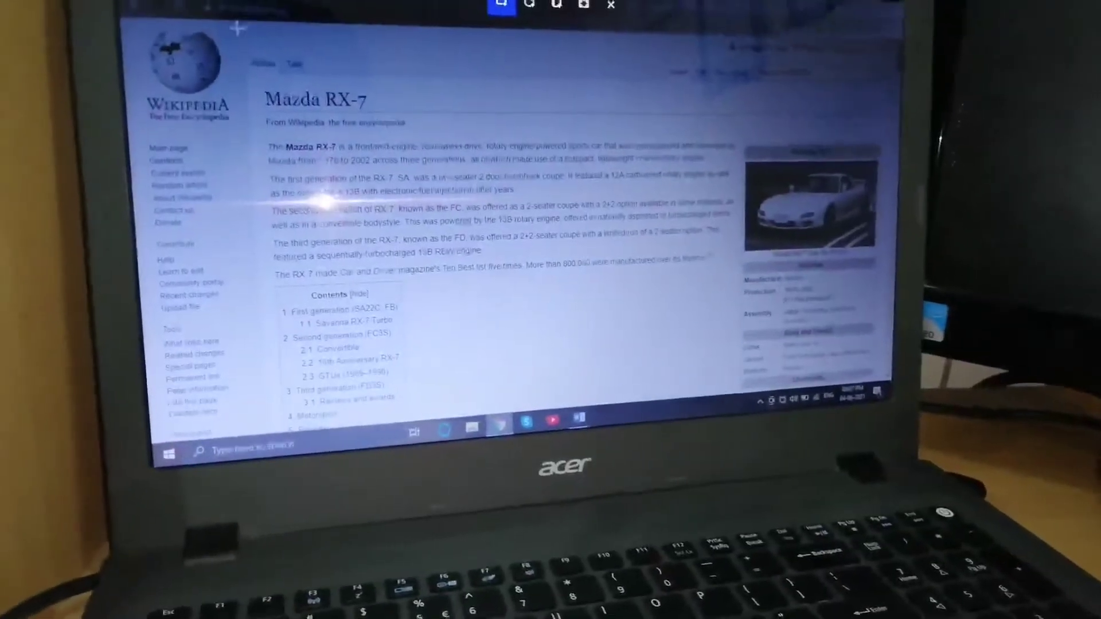
# Snip the Mazda RX-7 article, then switch to the Toyota Supra tab
pyautogui.moveTo(233, 31); pyautogui.dragTo(757, 386)
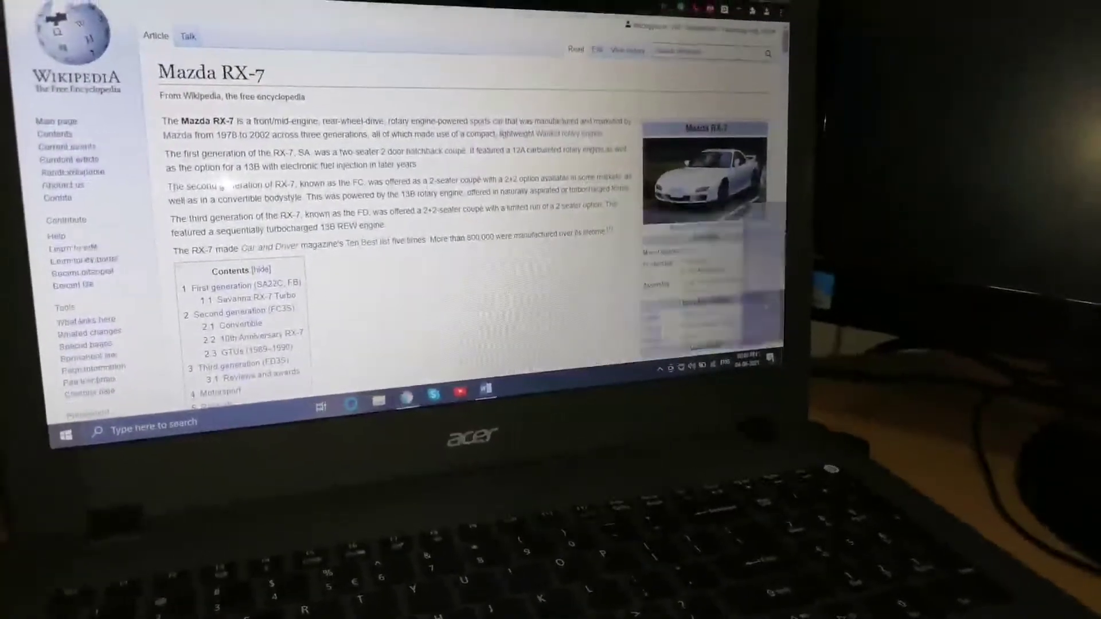
pyautogui.click(558, 9)
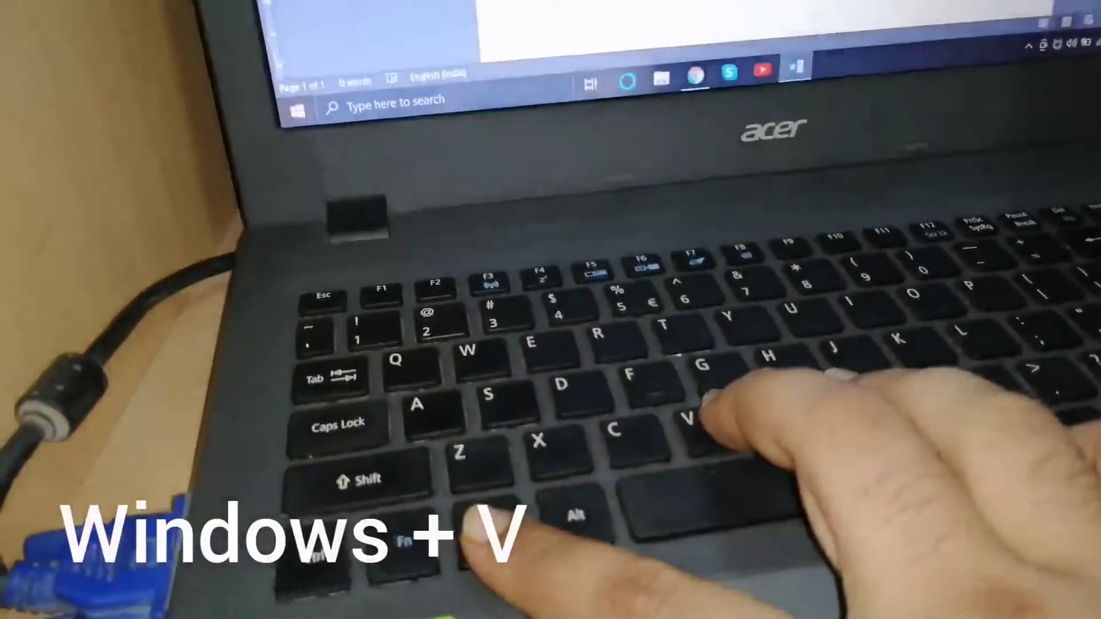
# Paste a car-article snip into the blank document from clipboard history (Win+V)
pyautogui.press('super+v')
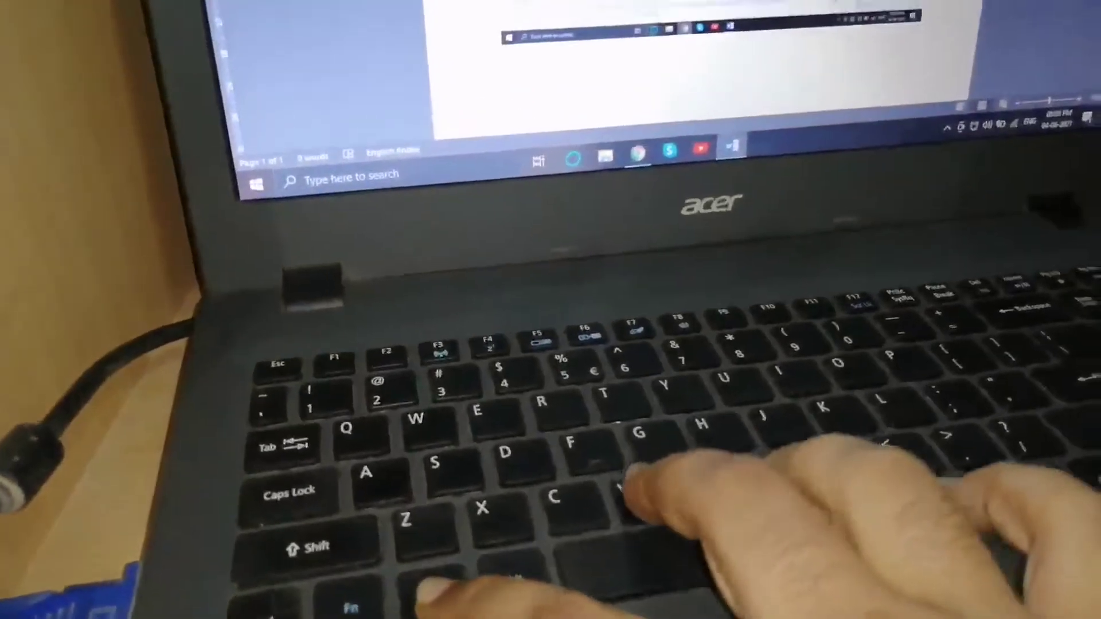
pyautogui.press('Escape')
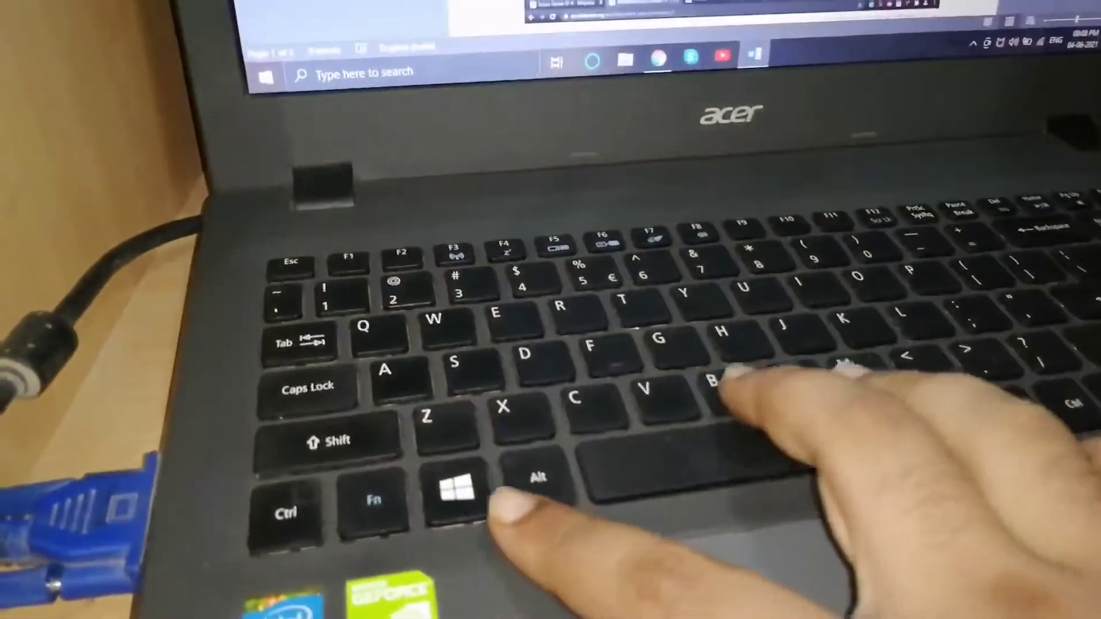
# Paste another clipboard-history snip below the first and reopen history for the next
pyautogui.press('super+v')
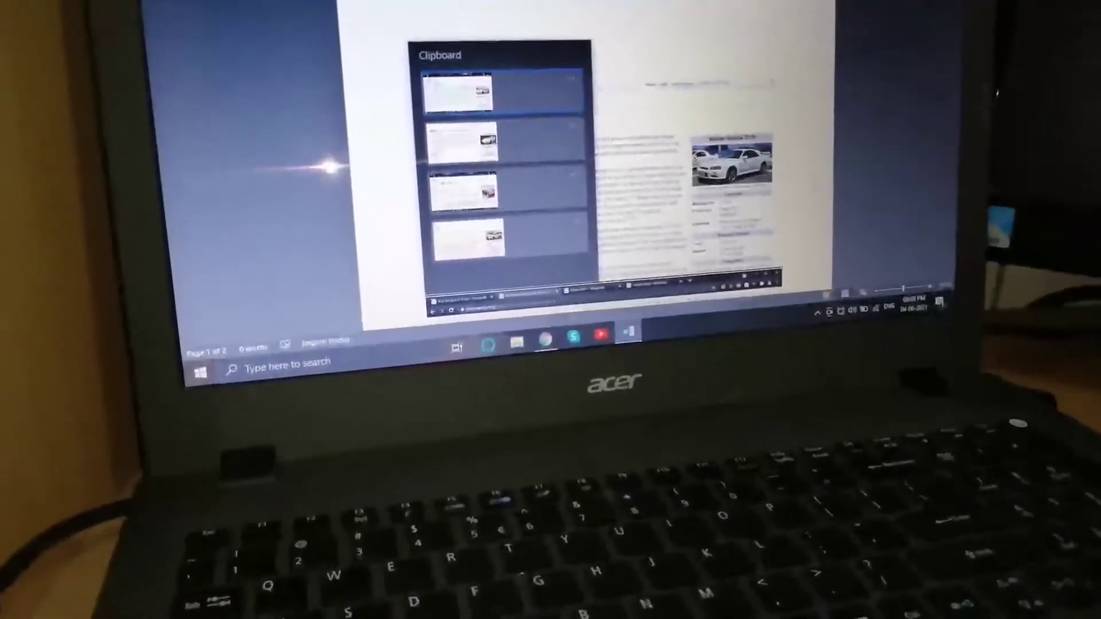
pyautogui.press('Return')
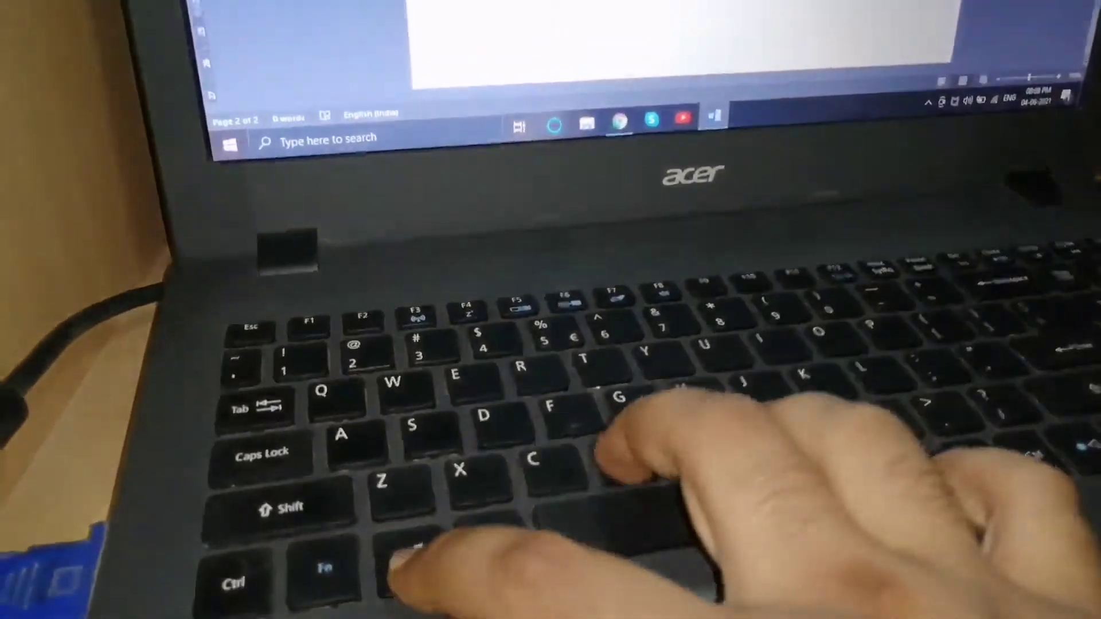
pyautogui.press('super+v')
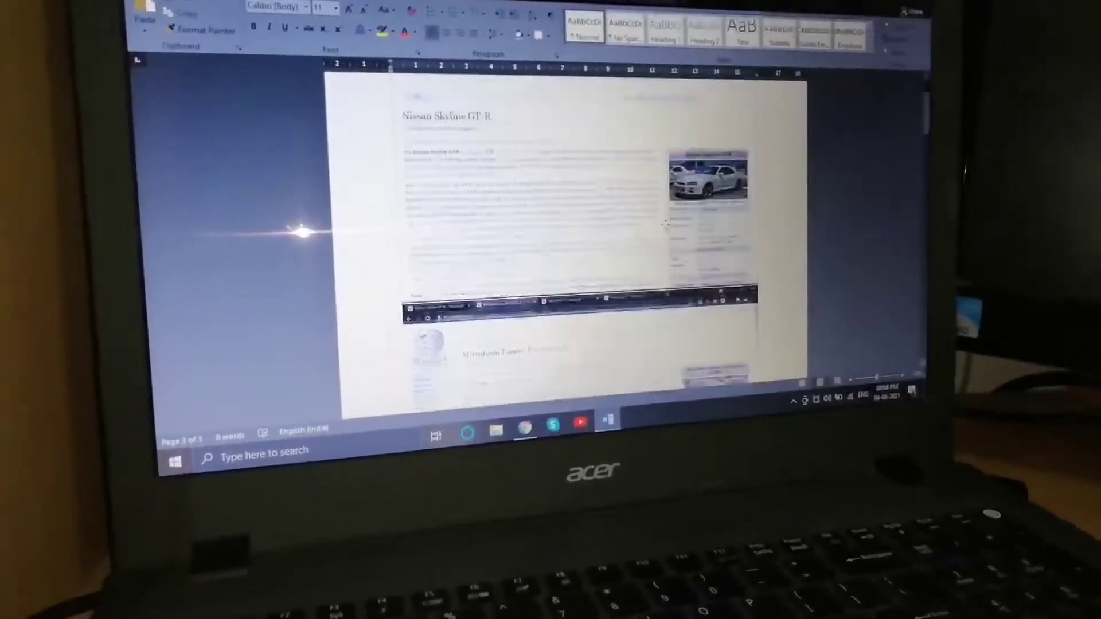
pyautogui.scroll(2, 663, 223)
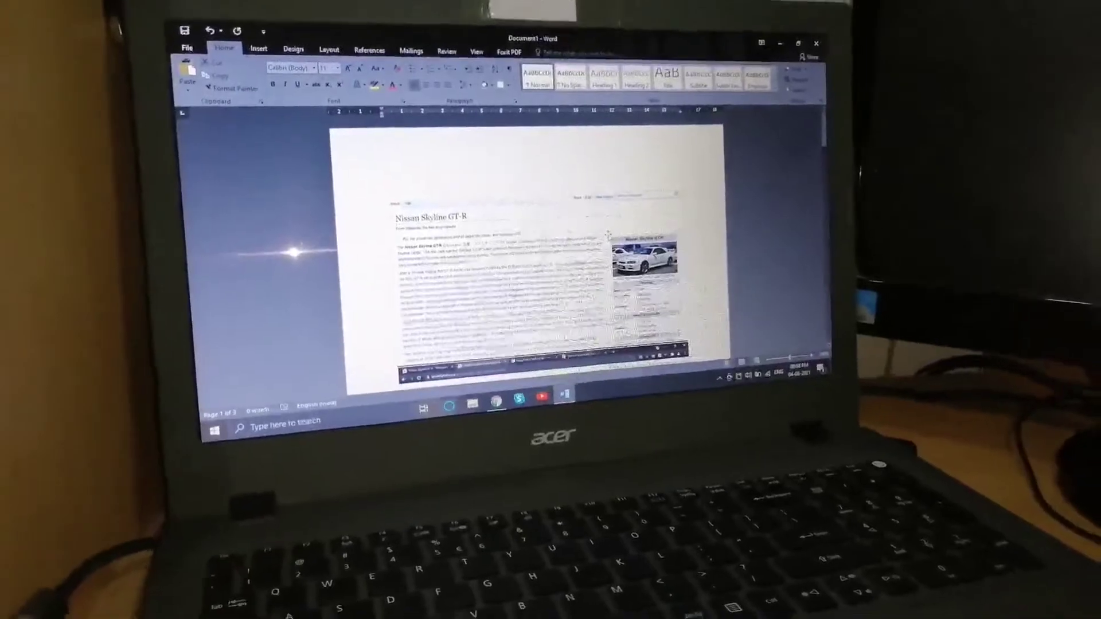